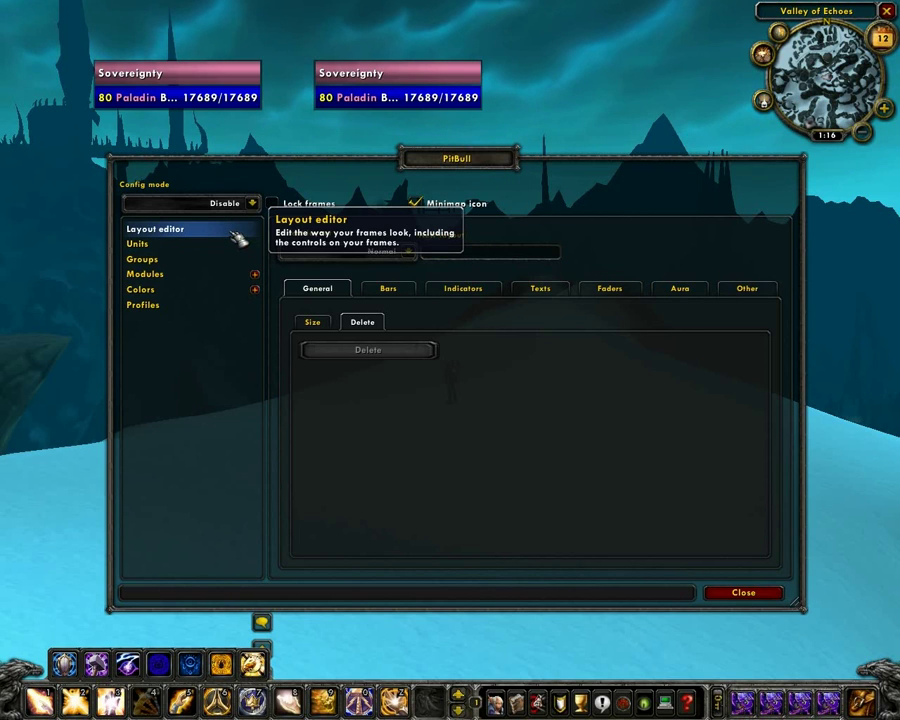
Browse the Units and Groups frame settings, then expand the full Modules list
{"action": "left_click", "coordinate": [209, 246]}
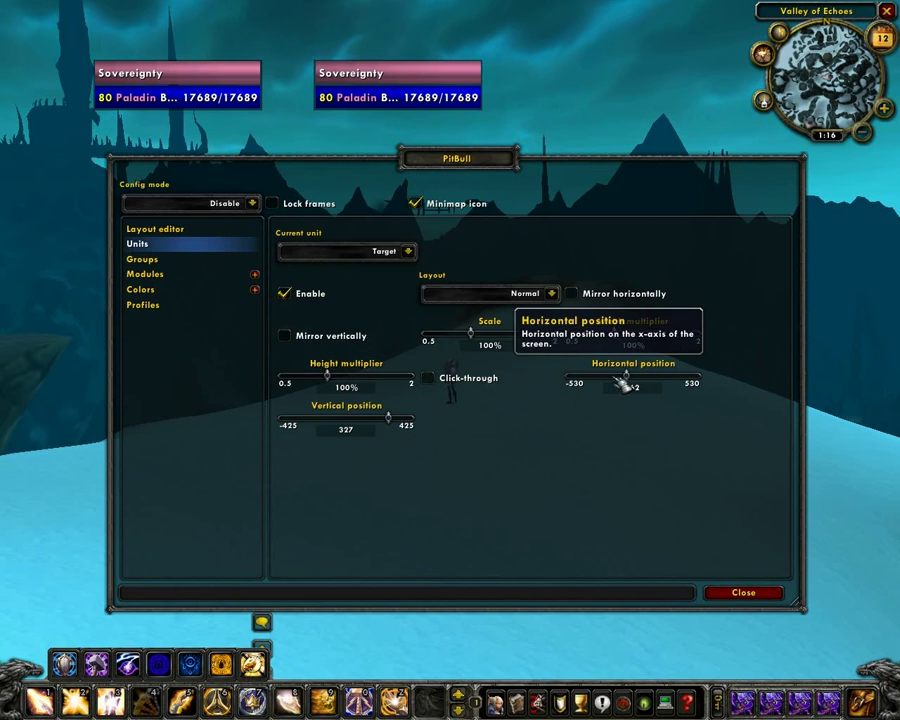
{"action": "left_click", "coordinate": [218, 262]}
{"action": "scroll", "coordinate": [700, 440], "scroll_direction": "up", "scroll_amount": 5}
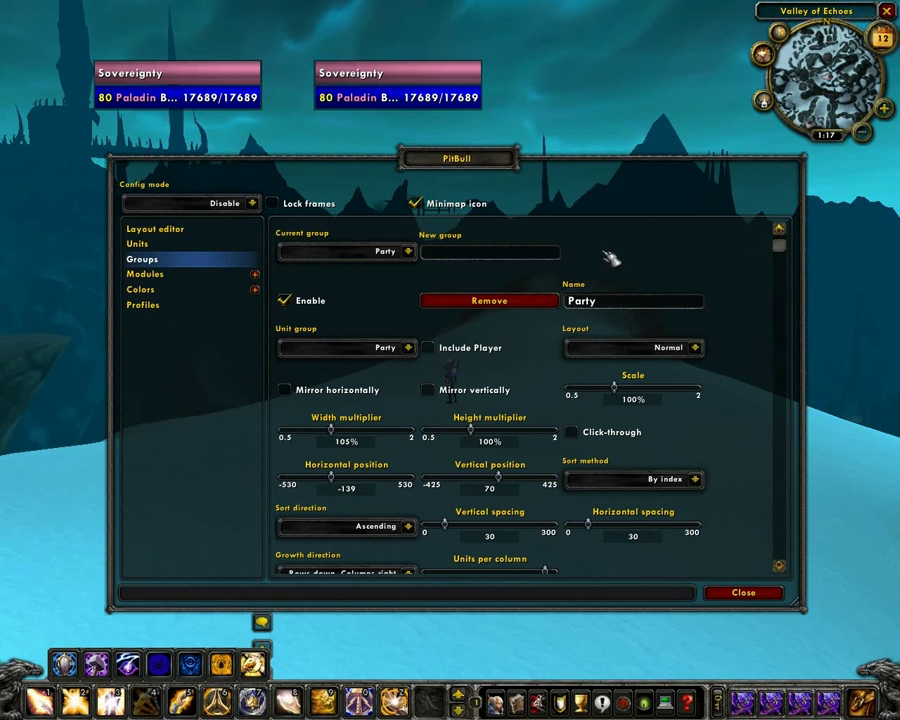
{"action": "left_click", "coordinate": [186, 276]}
{"action": "left_click", "coordinate": [255, 275]}
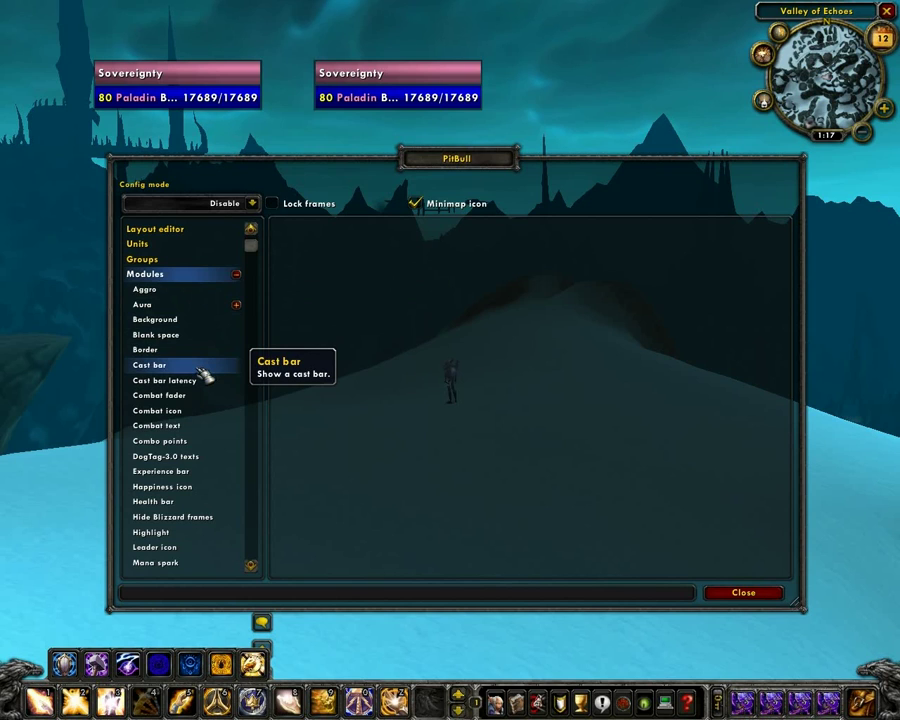
Check the Druids class colour, keeping it orange, then go to the Profiles page
{"action": "left_click", "coordinate": [237, 273]}
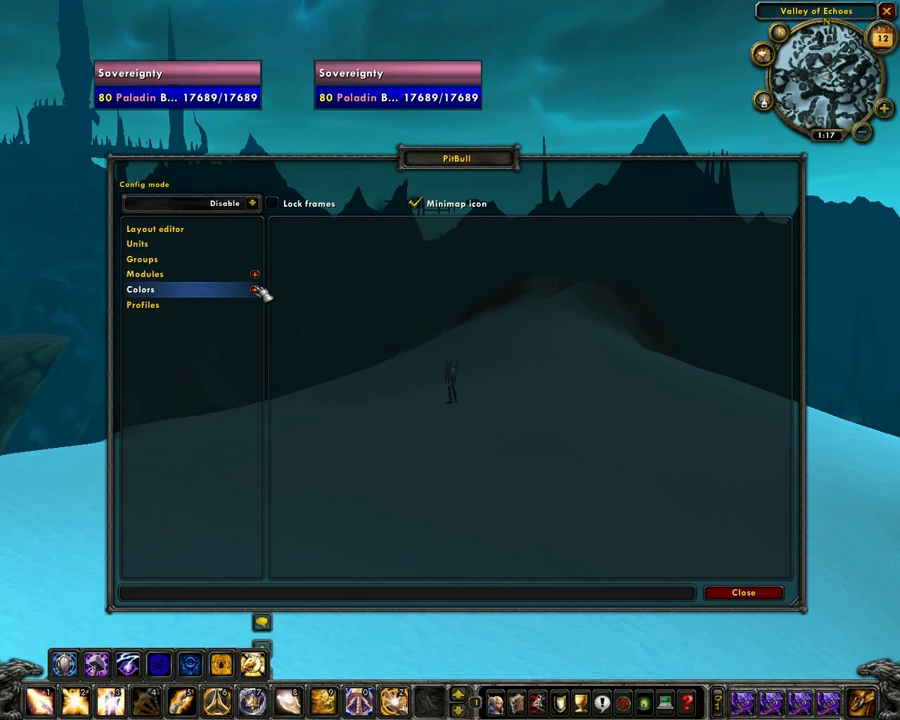
{"action": "left_click", "coordinate": [256, 291]}
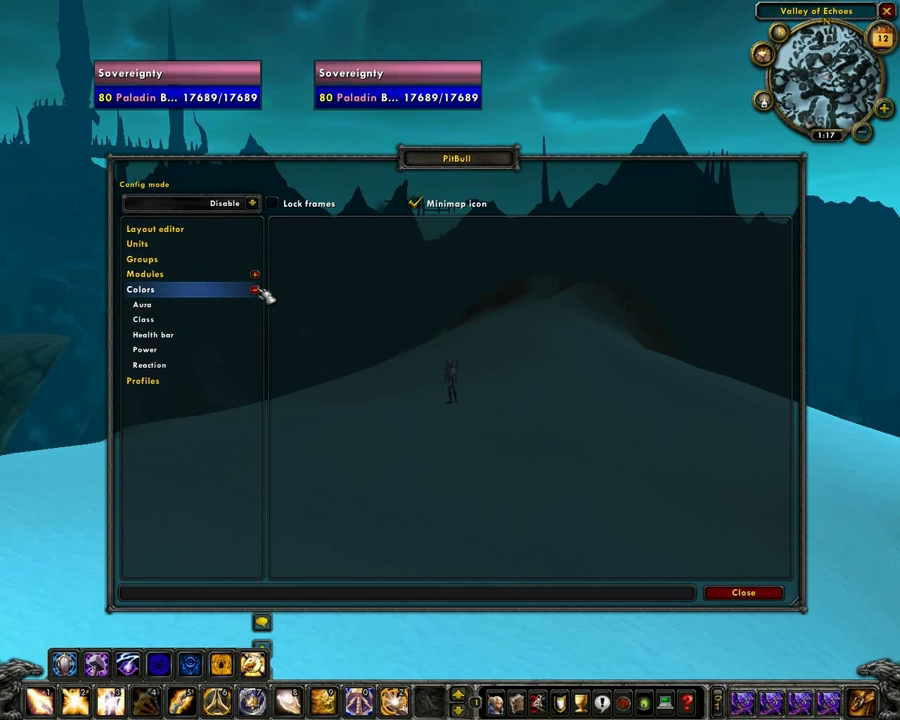
{"action": "left_click", "coordinate": [214, 326]}
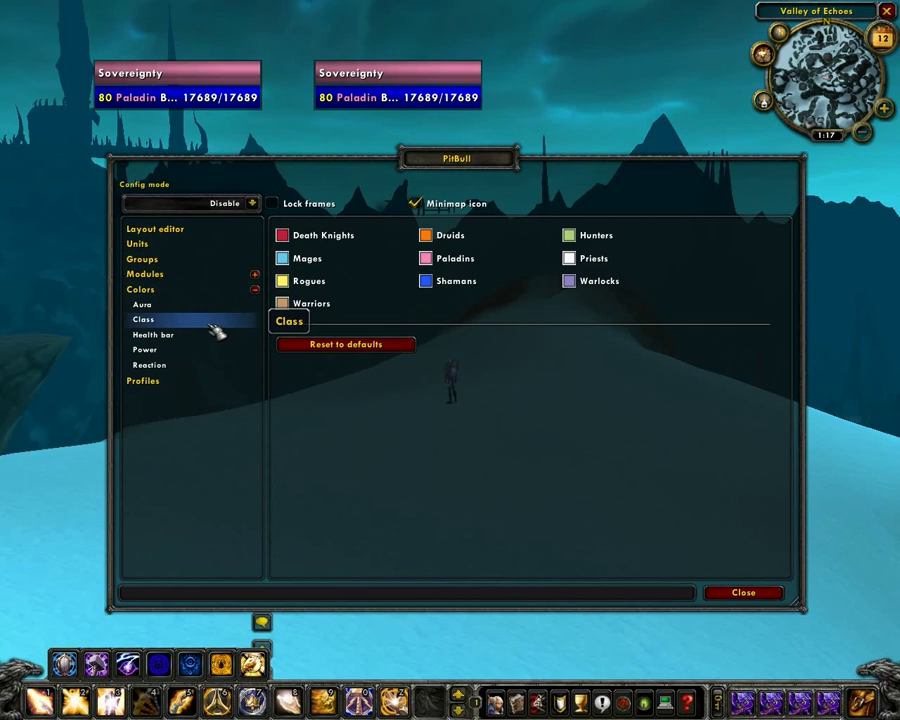
{"action": "left_click", "coordinate": [427, 237]}
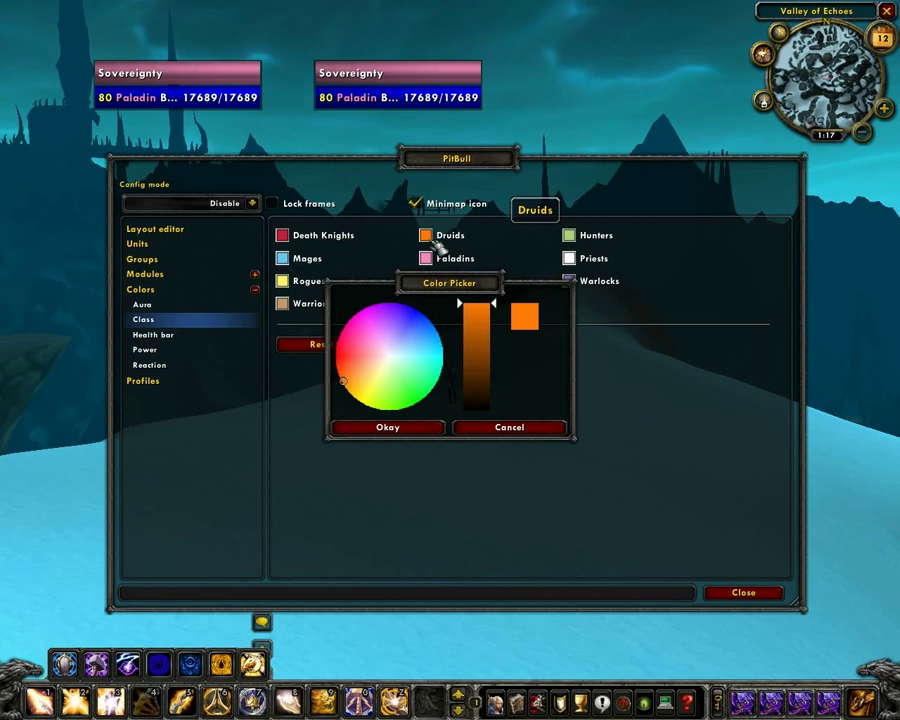
{"action": "left_click", "coordinate": [393, 427]}
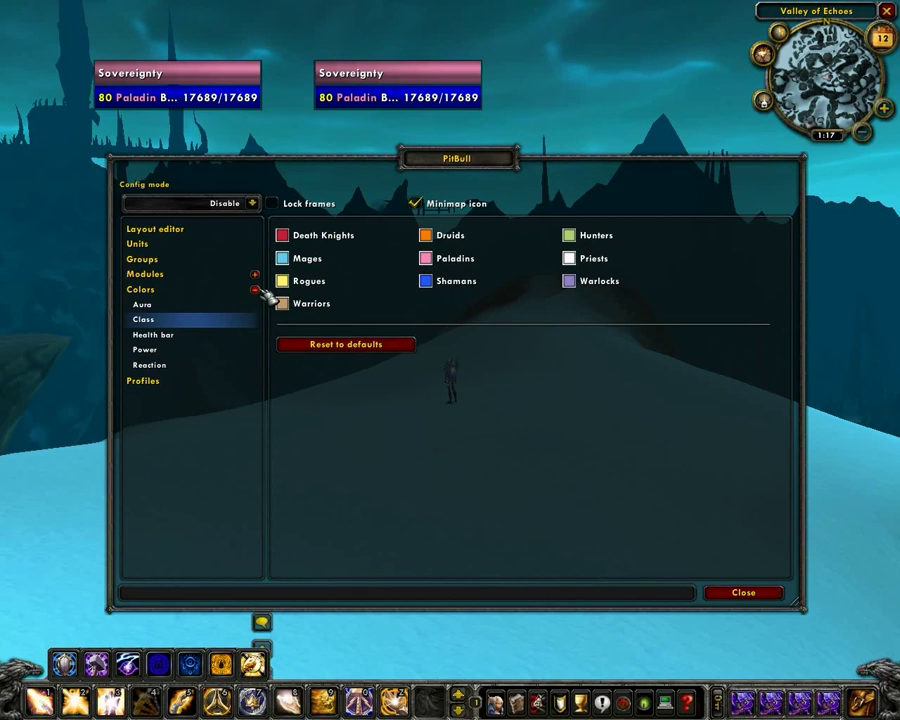
{"action": "left_click", "coordinate": [255, 289]}
{"action": "left_click", "coordinate": [237, 306]}
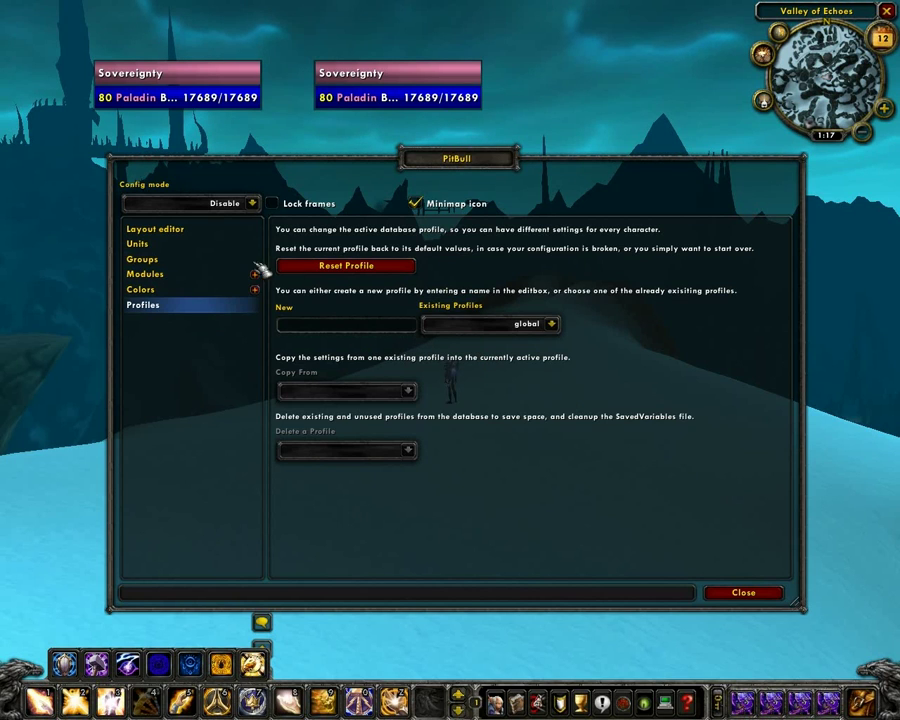
On the Layout editor, set config mode to Solo and leave the frames unlocked
{"action": "left_click", "coordinate": [172, 230]}
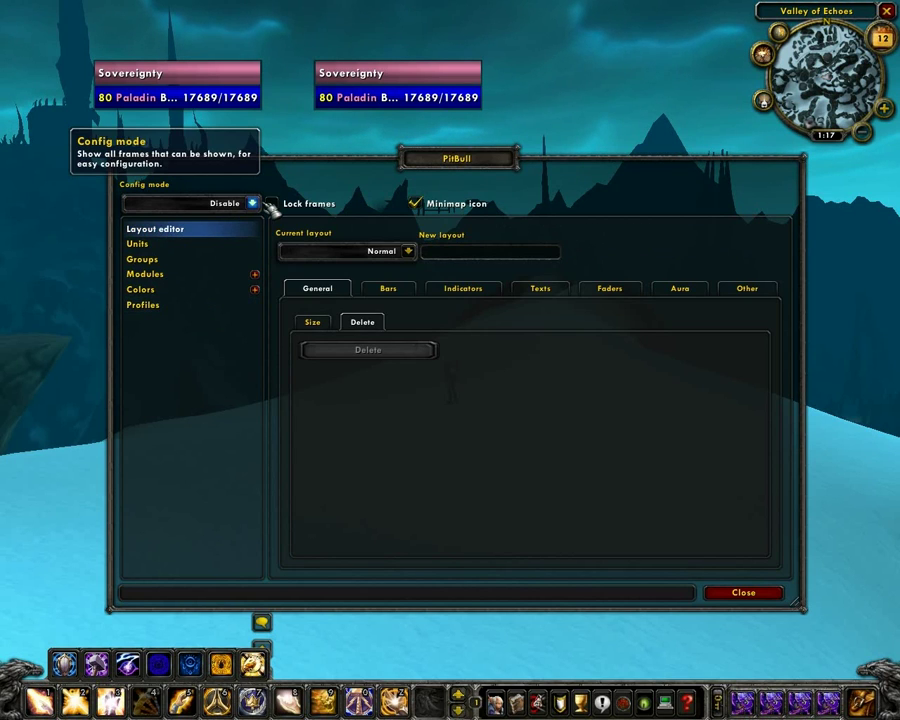
{"action": "left_click", "coordinate": [255, 204]}
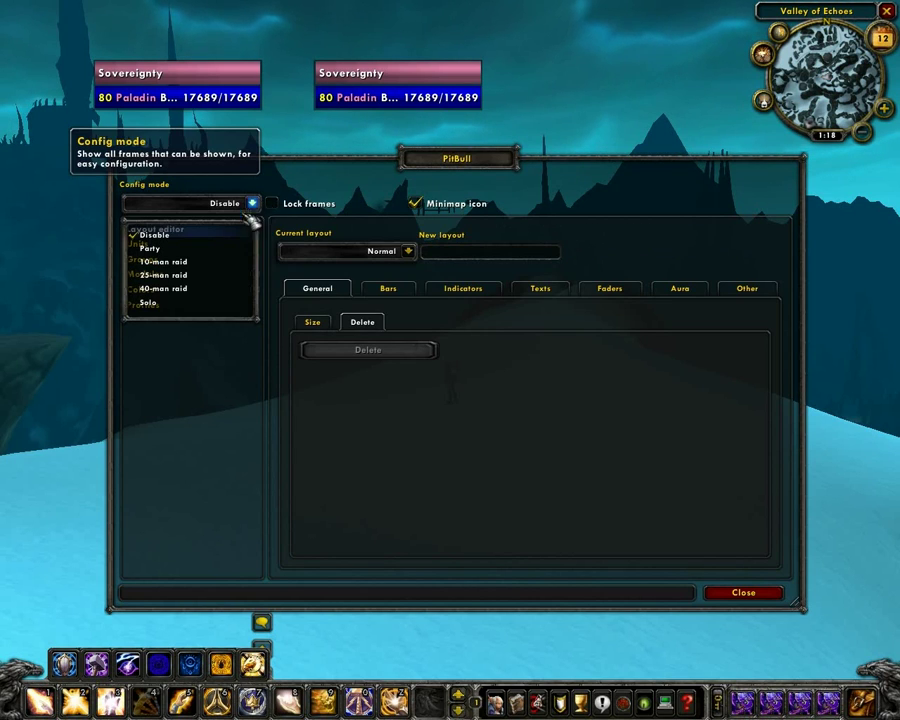
{"action": "left_click", "coordinate": [228, 299]}
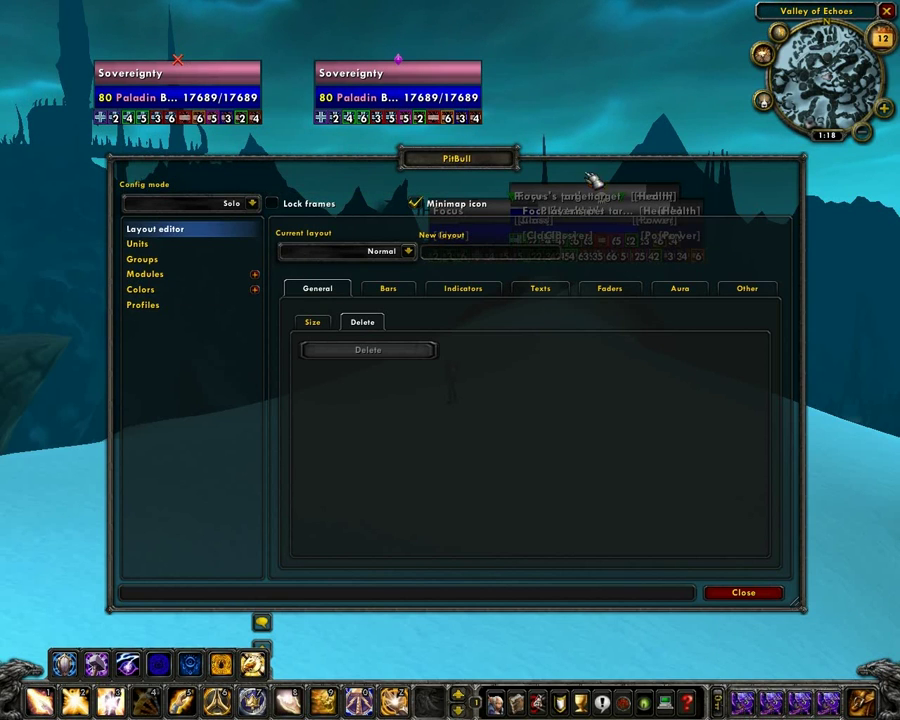
{"action": "left_click", "coordinate": [240, 204]}
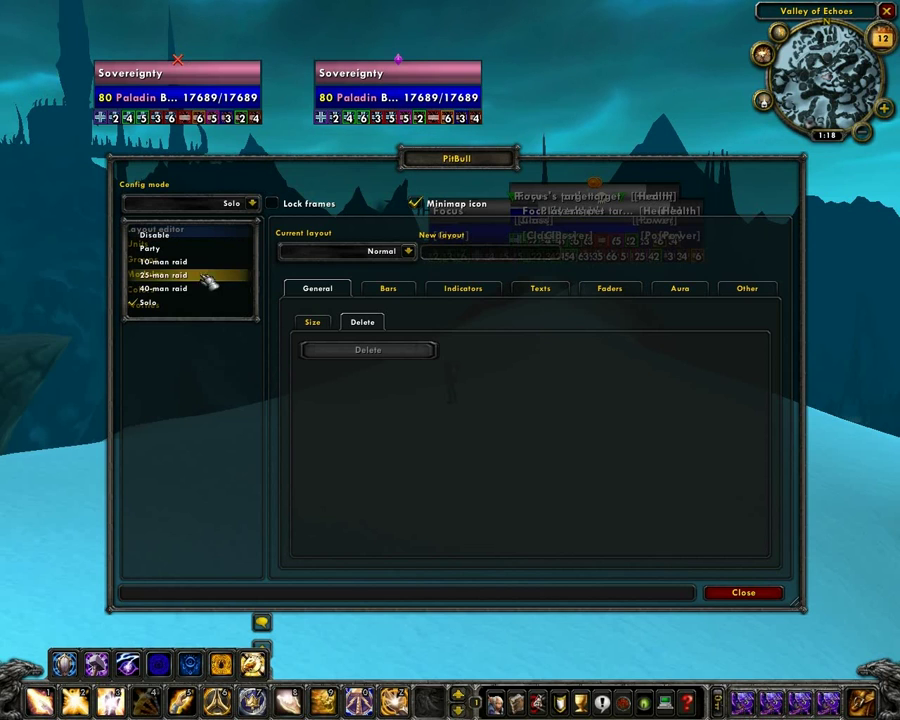
{"action": "left_click", "coordinate": [195, 310]}
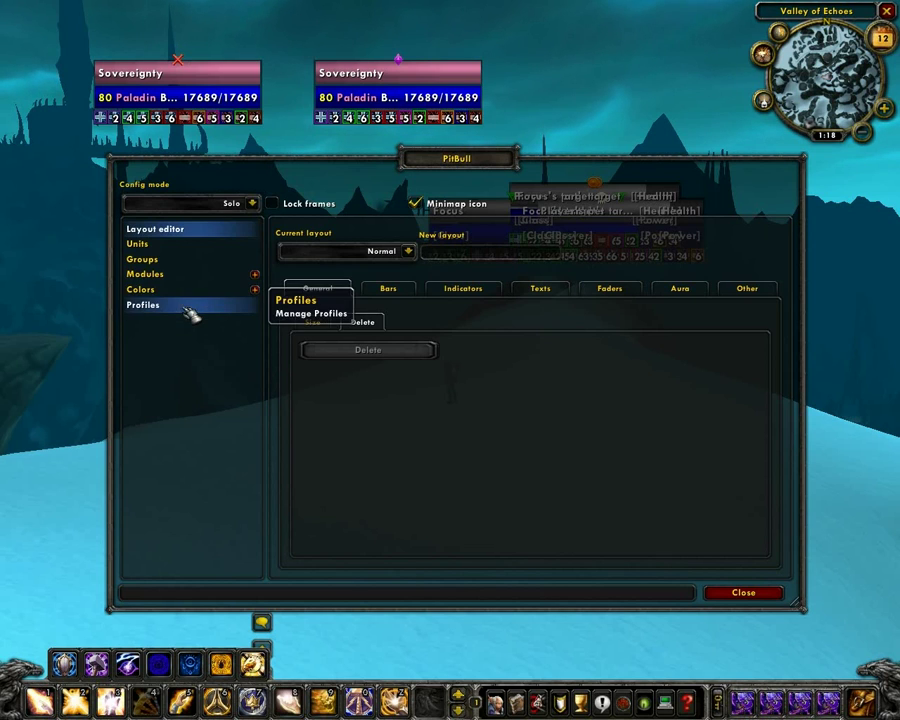
{"action": "left_click", "coordinate": [302, 211]}
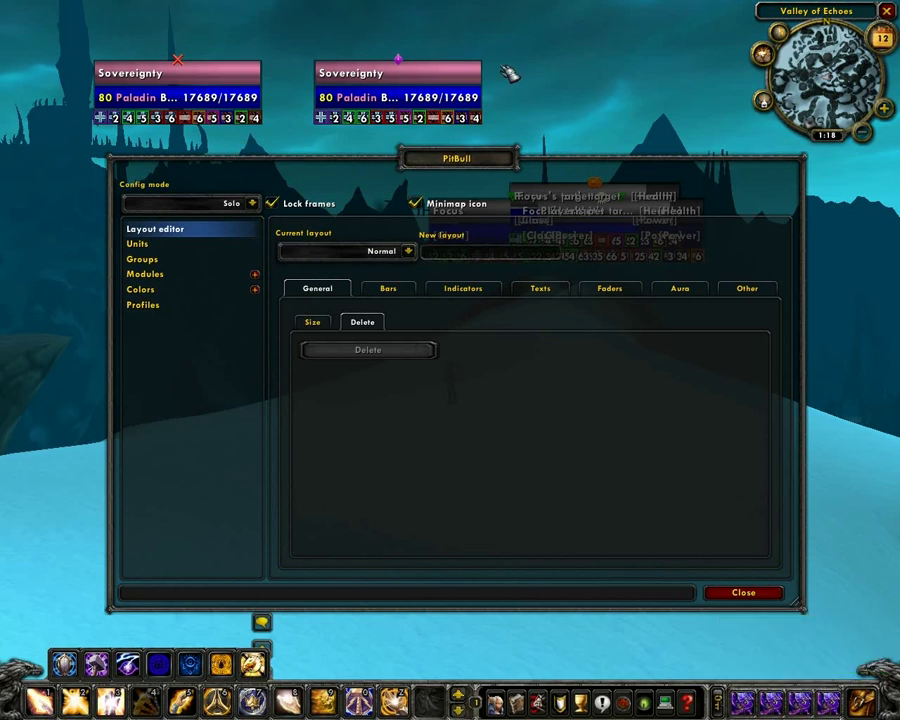
{"action": "left_click", "coordinate": [330, 208]}
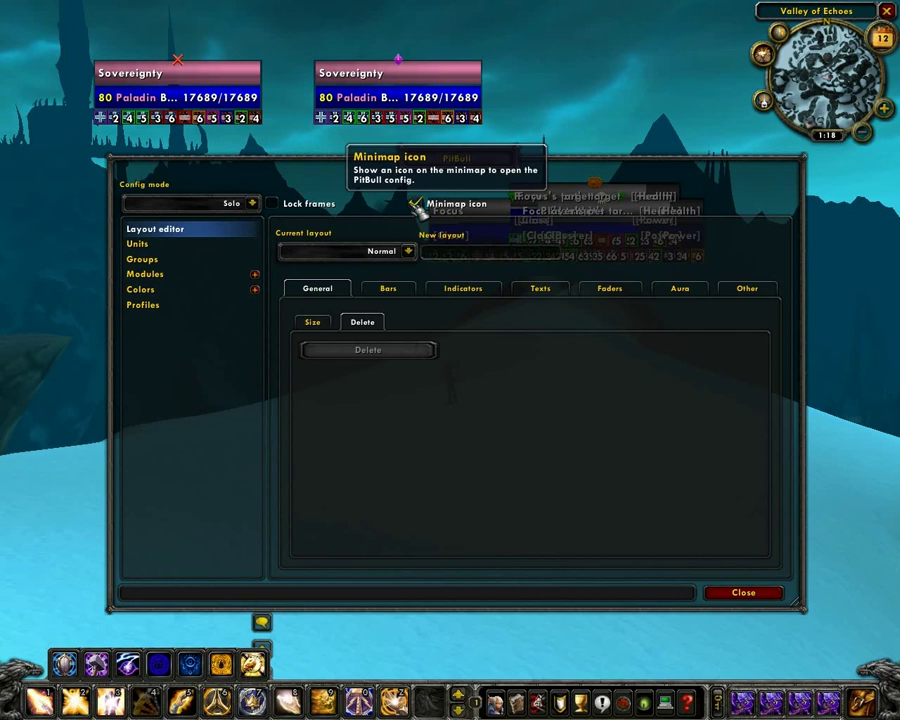
Disable the Focus frame and review the Focus target and target-of-target frames
{"action": "left_click", "coordinate": [205, 246]}
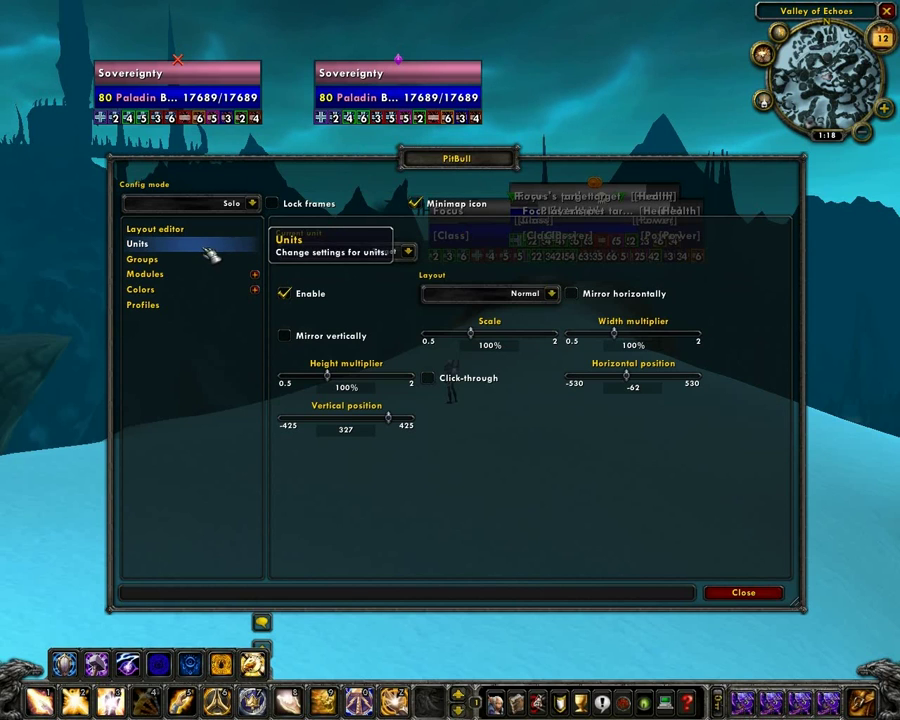
{"action": "left_click", "coordinate": [409, 251]}
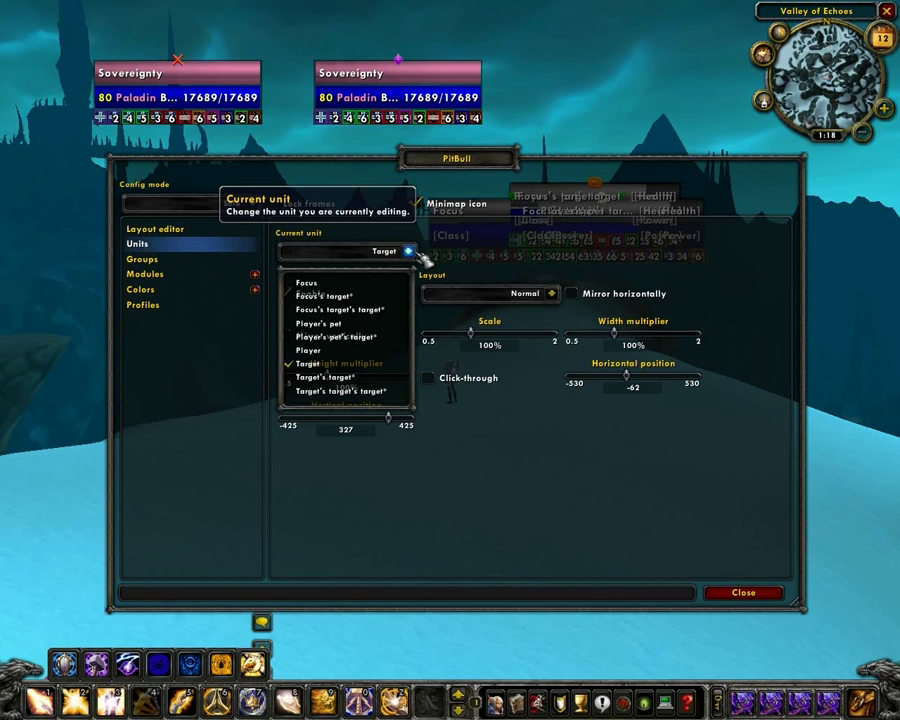
{"action": "left_click", "coordinate": [415, 284]}
{"action": "left_click", "coordinate": [331, 296]}
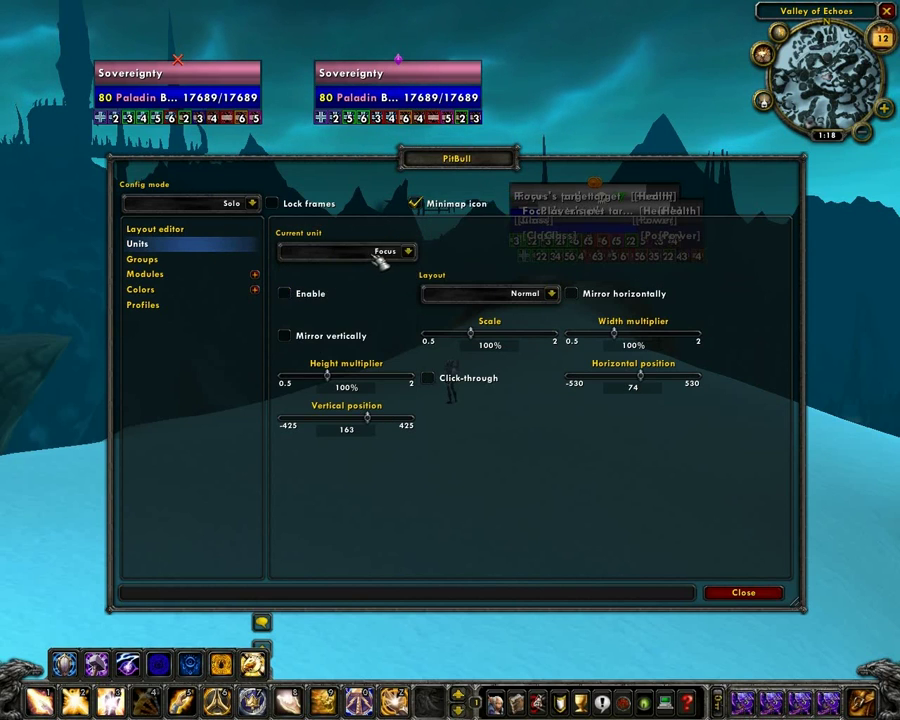
{"action": "left_click", "coordinate": [411, 252]}
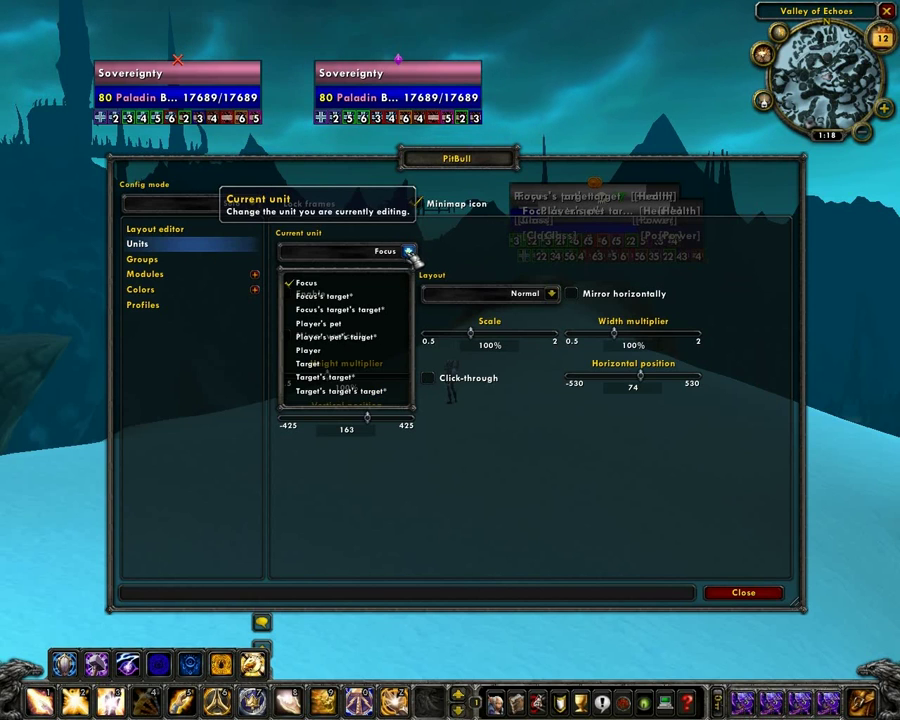
{"action": "left_click", "coordinate": [380, 296]}
{"action": "left_click", "coordinate": [408, 251]}
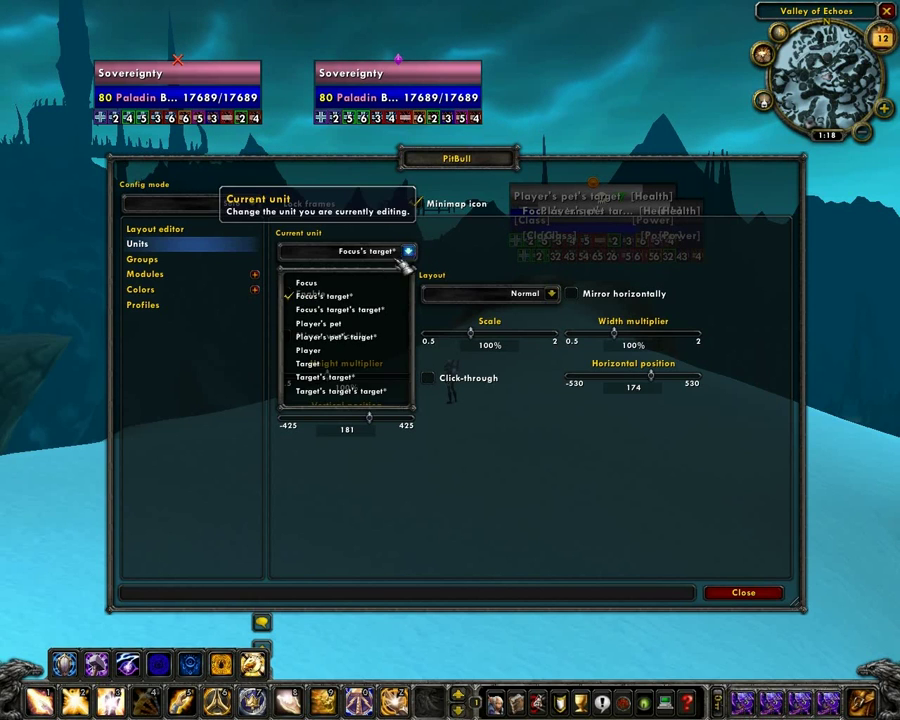
{"action": "left_click", "coordinate": [374, 310]}
Disable the Player's pet and pet's target frames, then view Normal's size settings (200×60, 100%)
{"action": "left_click", "coordinate": [392, 257]}
{"action": "left_click", "coordinate": [322, 323]}
{"action": "left_click", "coordinate": [336, 295]}
{"action": "left_click", "coordinate": [408, 251]}
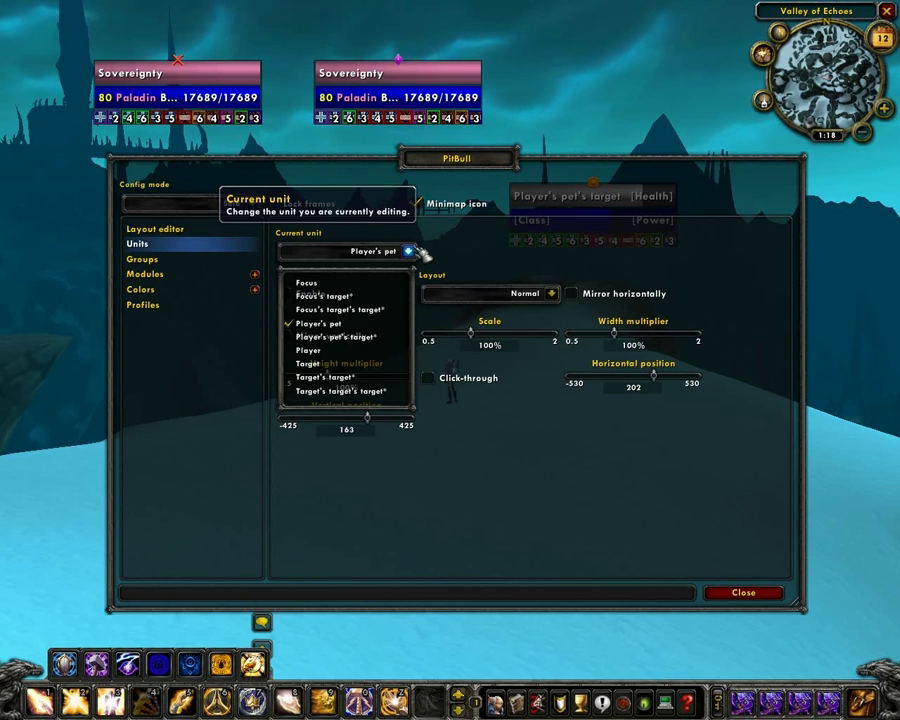
{"action": "left_click", "coordinate": [388, 337]}
{"action": "left_click", "coordinate": [298, 294]}
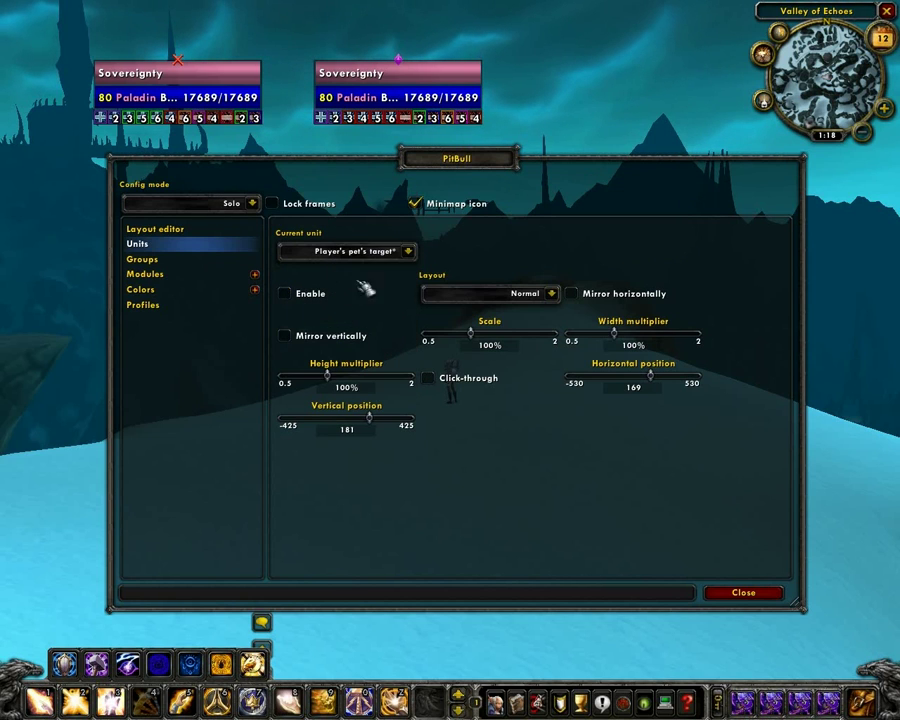
{"action": "left_click", "coordinate": [226, 231]}
{"action": "left_click", "coordinate": [312, 322]}
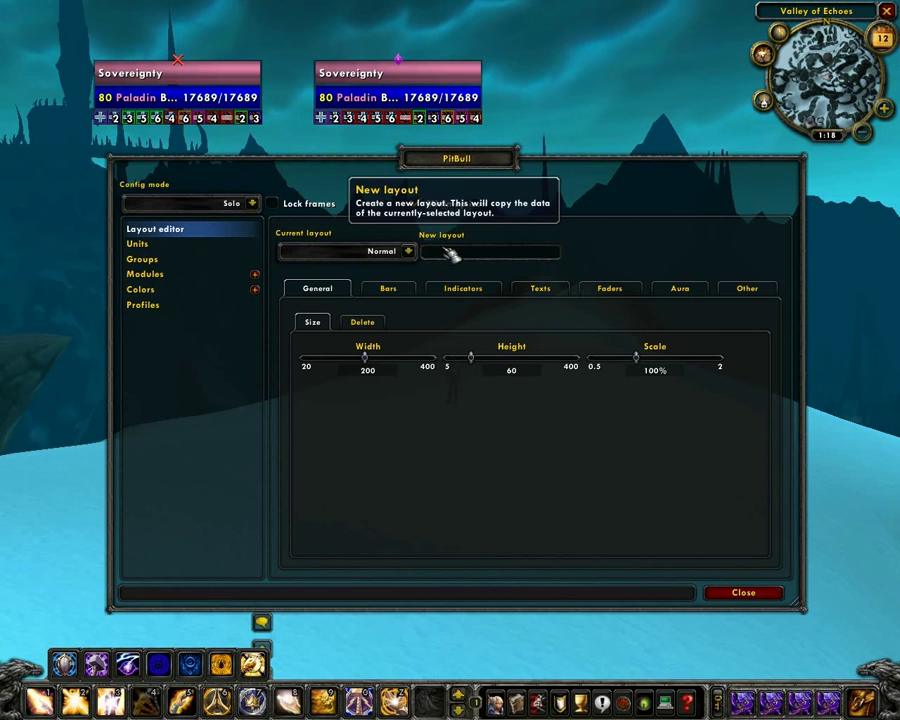
Create a new layout named 'Tutorial' and drag its width to 215
{"action": "left_click", "coordinate": [409, 251]}
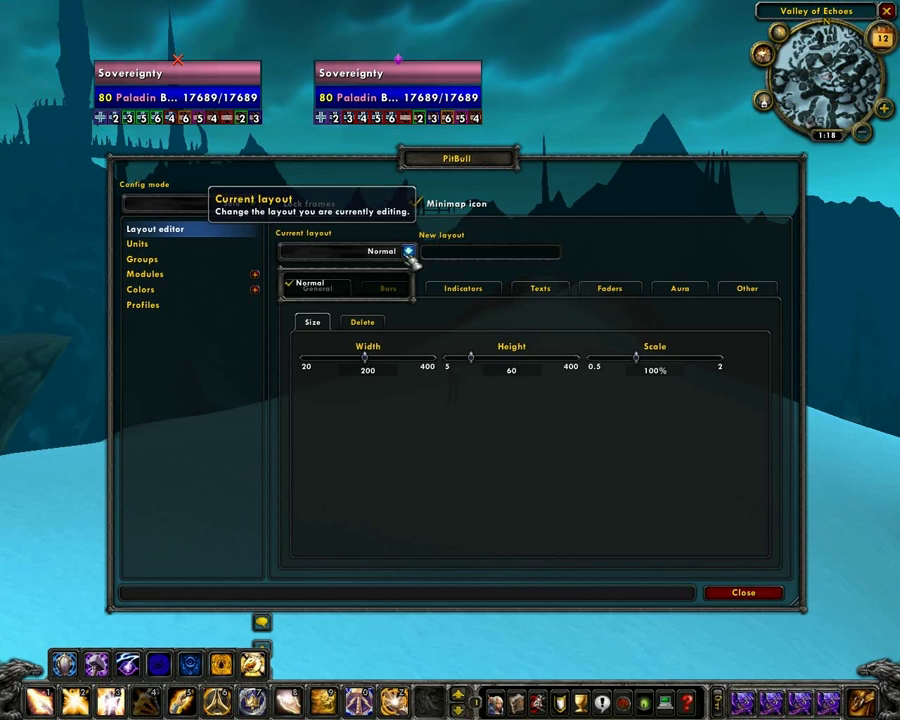
{"action": "left_click", "coordinate": [409, 251]}
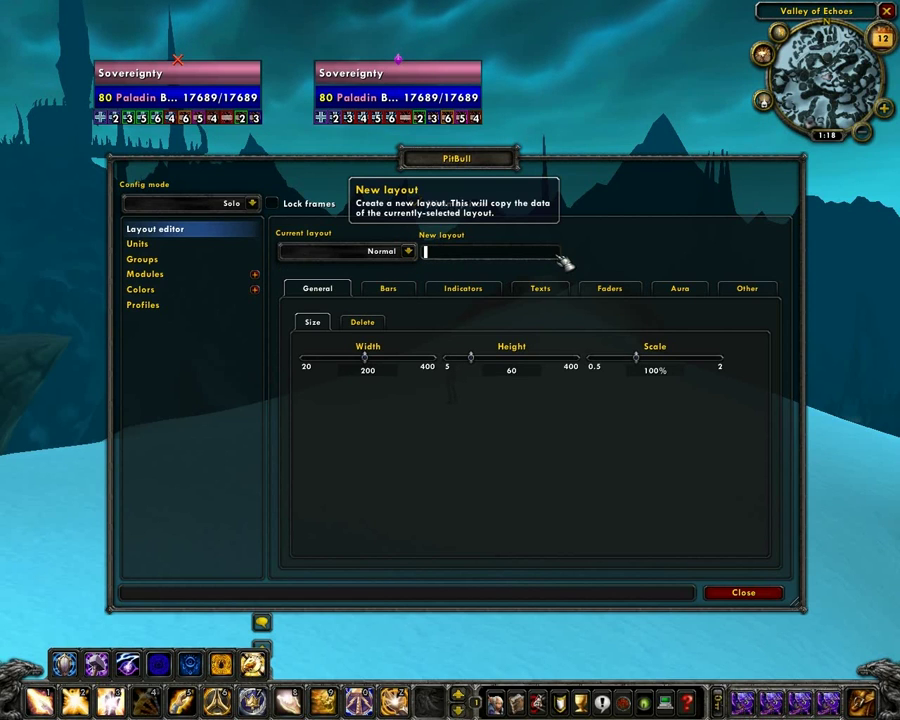
{"action": "type", "text": "Tutorial"}
{"action": "key", "text": "Return"}
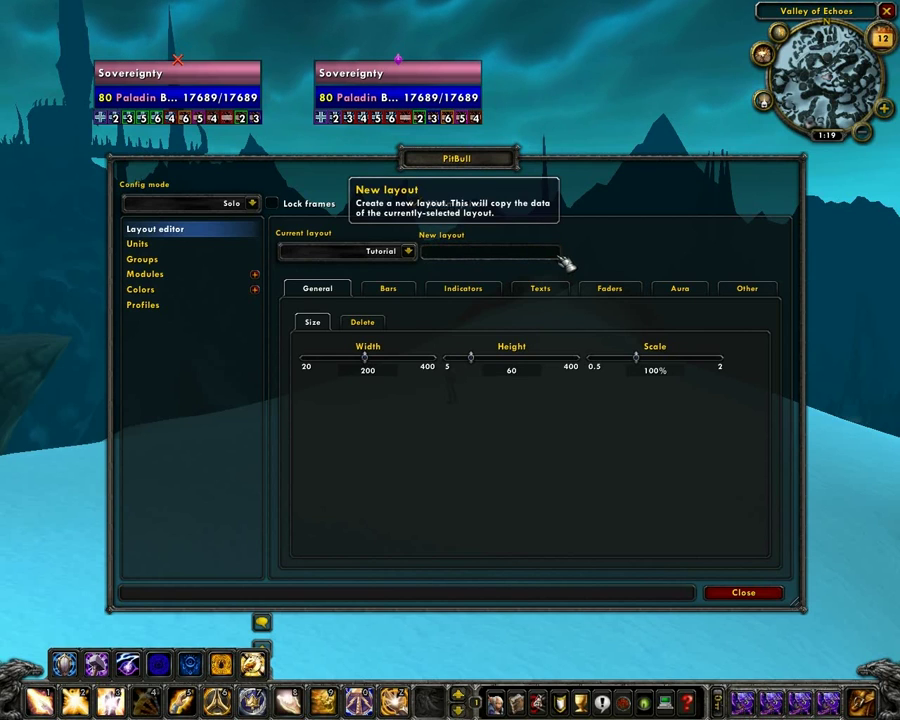
{"action": "left_click", "coordinate": [412, 252]}
{"action": "left_click", "coordinate": [414, 253]}
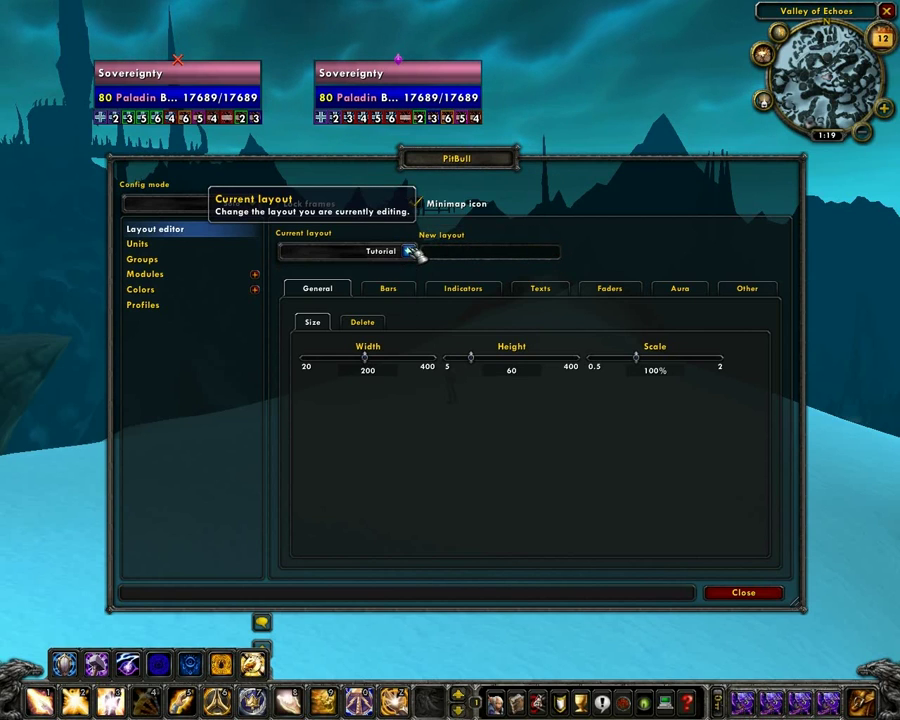
{"action": "mouse_move", "coordinate": [370, 370]}
{"action": "left_mouse_down"}
{"action": "mouse_move", "coordinate": [402, 366]}
{"action": "mouse_move", "coordinate": [348, 372]}
{"action": "mouse_move", "coordinate": [377, 373]}
{"action": "left_mouse_up"}
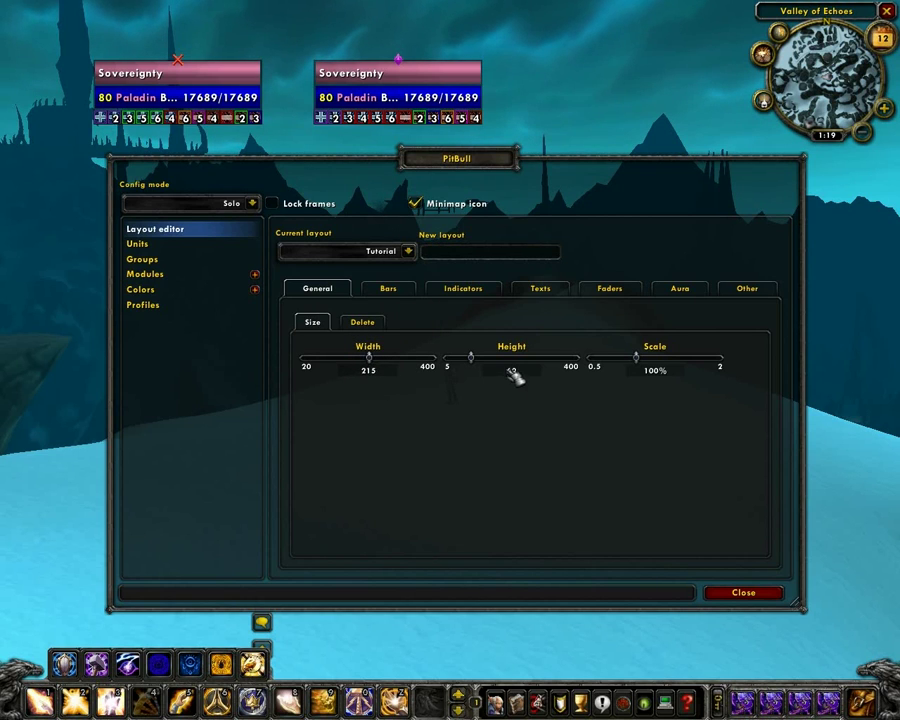
{"action": "mouse_move", "coordinate": [478, 362]}
{"action": "left_mouse_down"}
{"action": "mouse_move", "coordinate": [470, 364]}
{"action": "mouse_move", "coordinate": [480, 380]}
{"action": "left_mouse_up"}
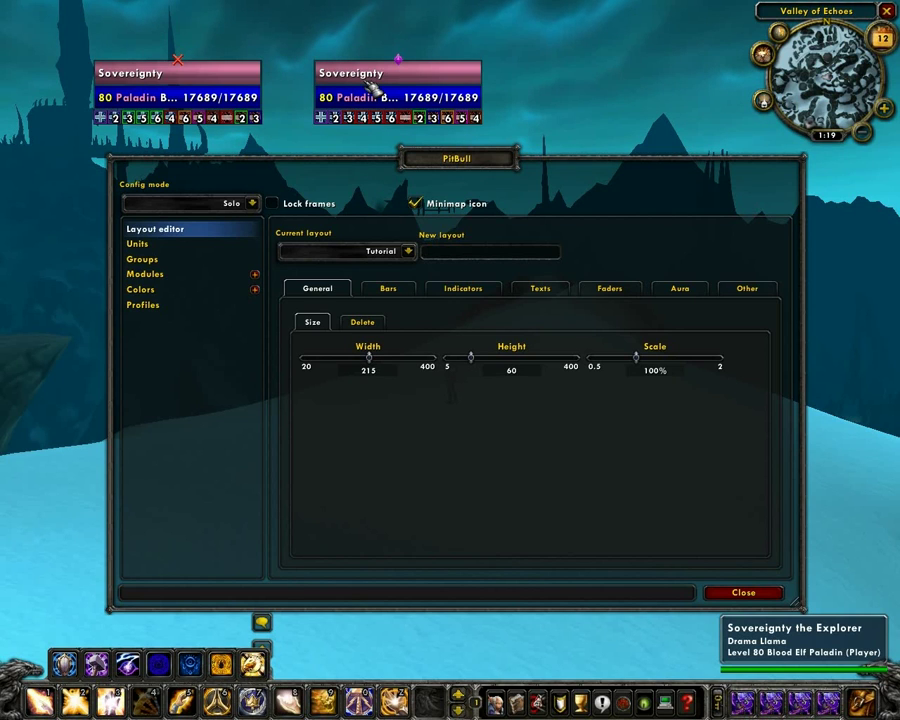
Assign the Tutorial layout to the Player unit frame, then go back to the Layout editor
{"action": "left_click", "coordinate": [203, 245]}
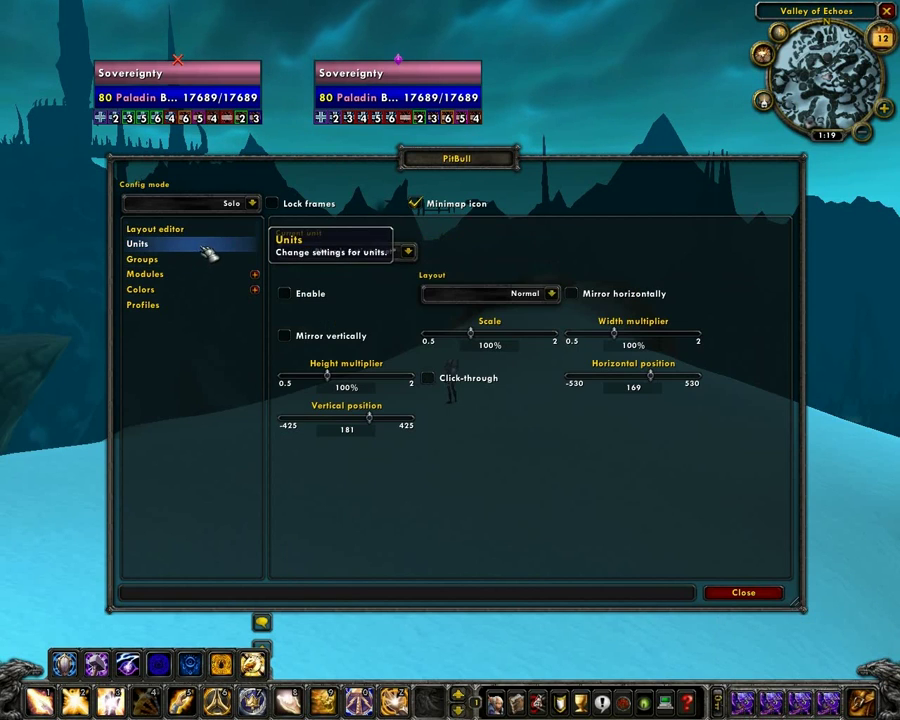
{"action": "left_click", "coordinate": [407, 251]}
{"action": "left_click", "coordinate": [345, 350]}
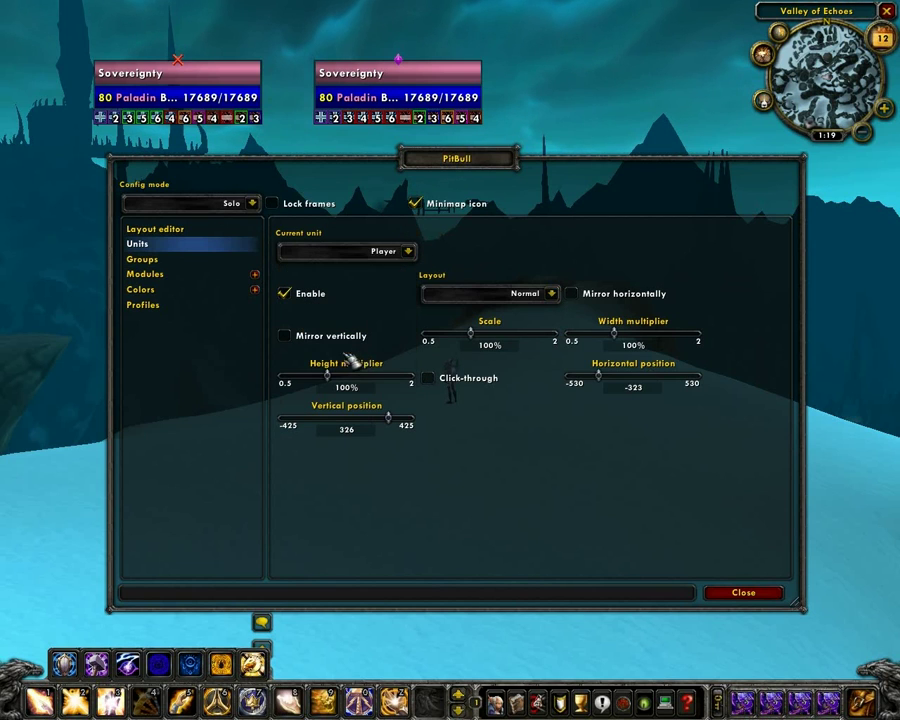
{"action": "left_click", "coordinate": [552, 294]}
{"action": "left_click", "coordinate": [512, 342]}
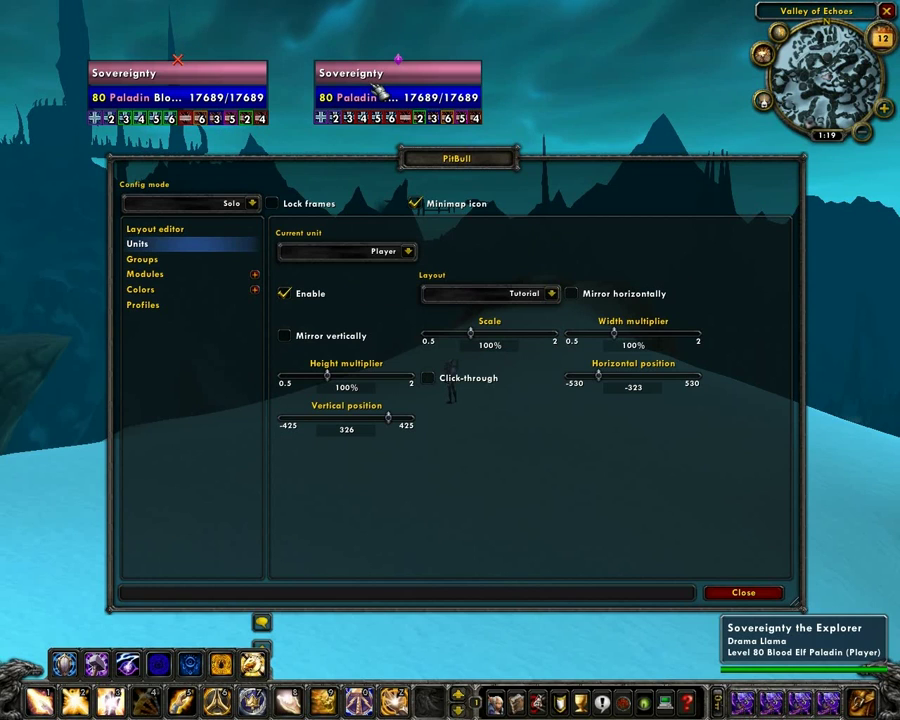
{"action": "left_click", "coordinate": [200, 229]}
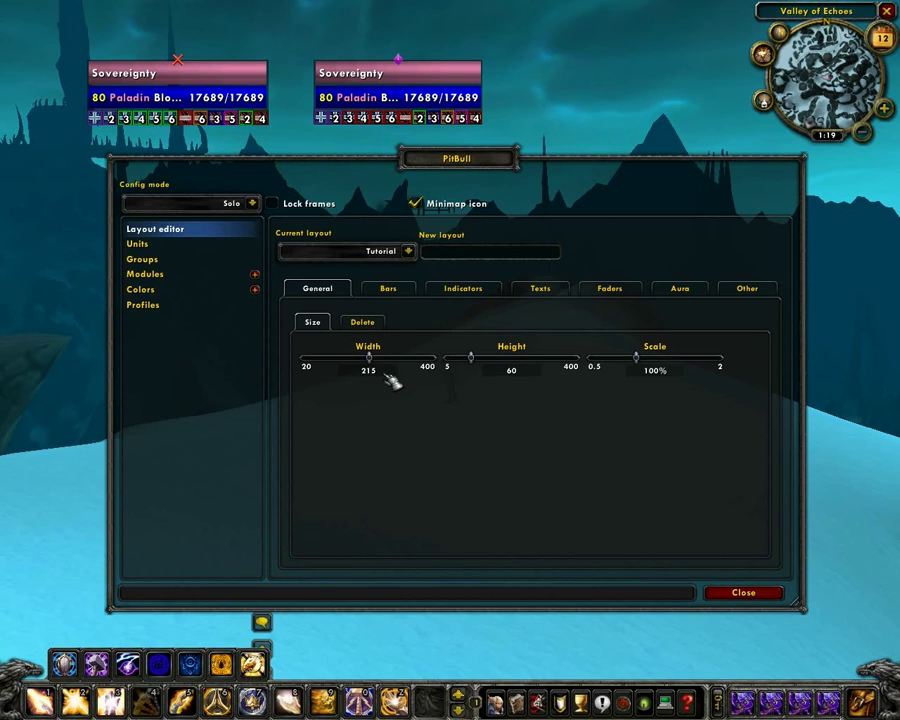
Replace the Tutorial layout's width of 215 with 240
{"action": "key", "text": "BackSpace"}
{"action": "key", "text": "BackSpace"}
{"action": "key", "text": "BackSpace"}
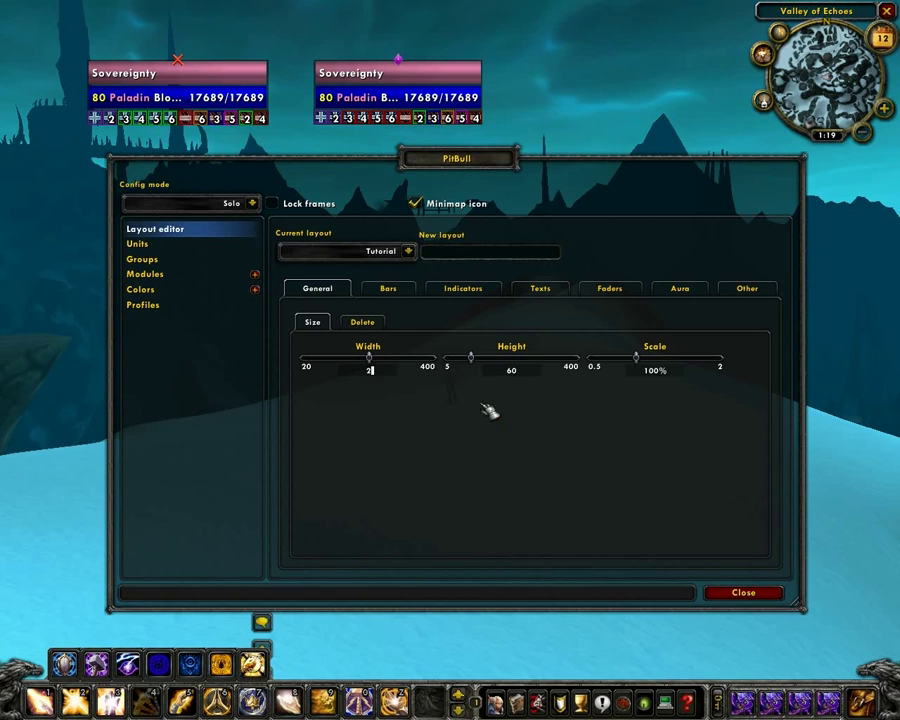
{"action": "type", "text": "240"}
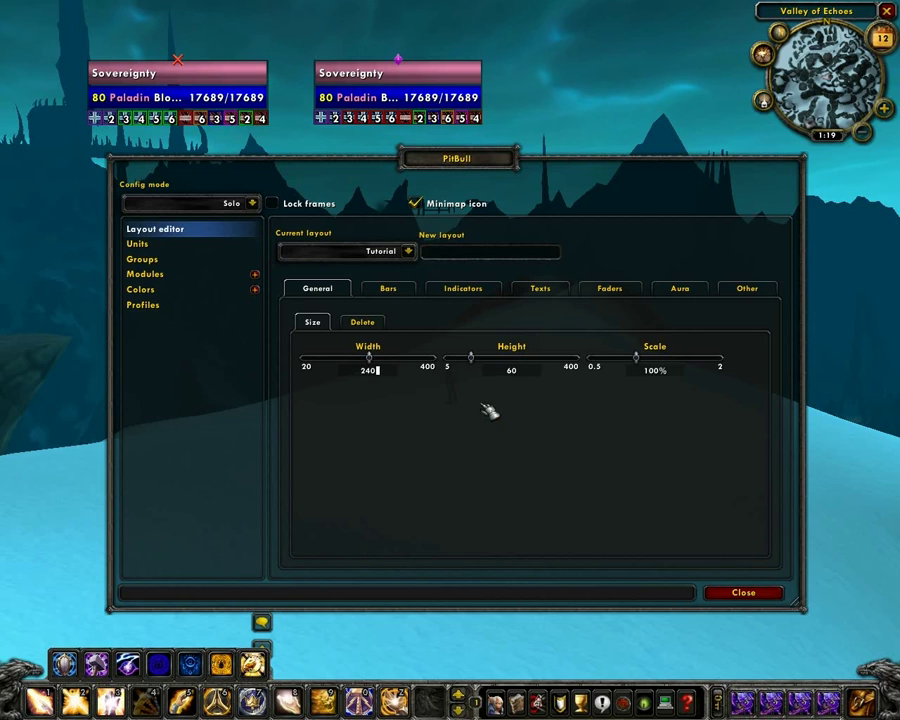
{"action": "key", "text": "Return"}
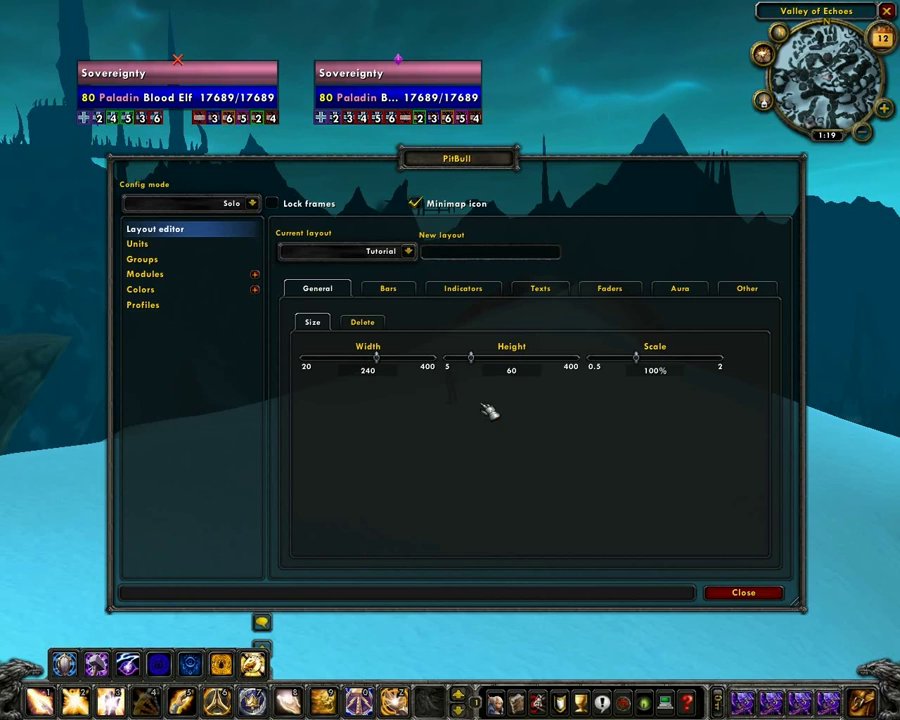
{"action": "left_click", "coordinate": [386, 372]}
{"action": "key", "text": "BackSpace"}
{"action": "key", "text": "BackSpace"}
{"action": "key", "text": "BackSpace"}
{"action": "type", "text": "239"}
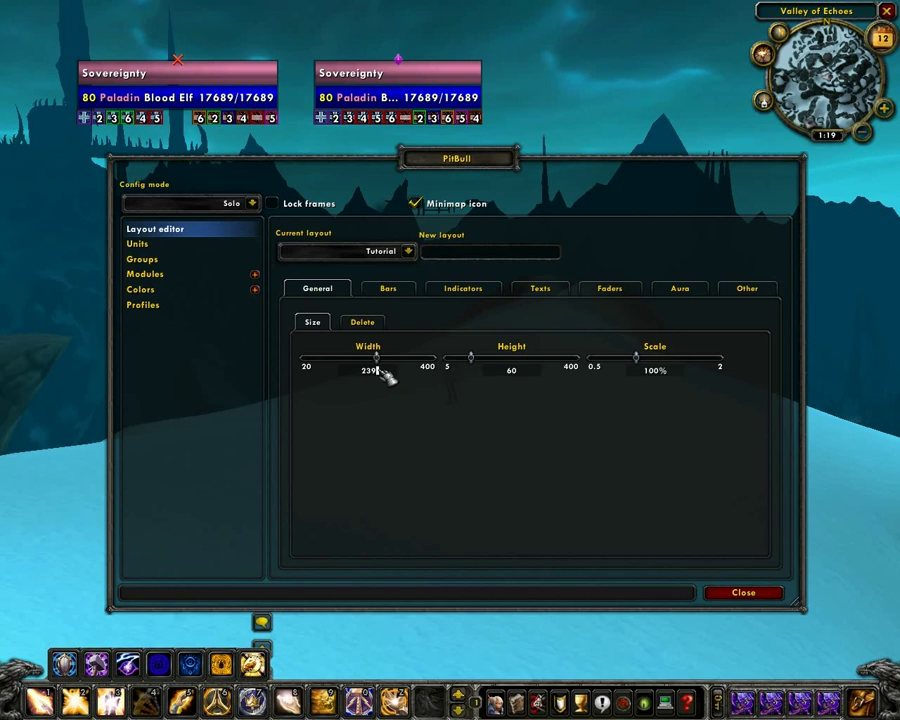
{"action": "key", "text": "BackSpace"}
{"action": "key", "text": "BackSpace"}
{"action": "key", "text": "BackSpace"}
{"action": "type", "text": "240"}
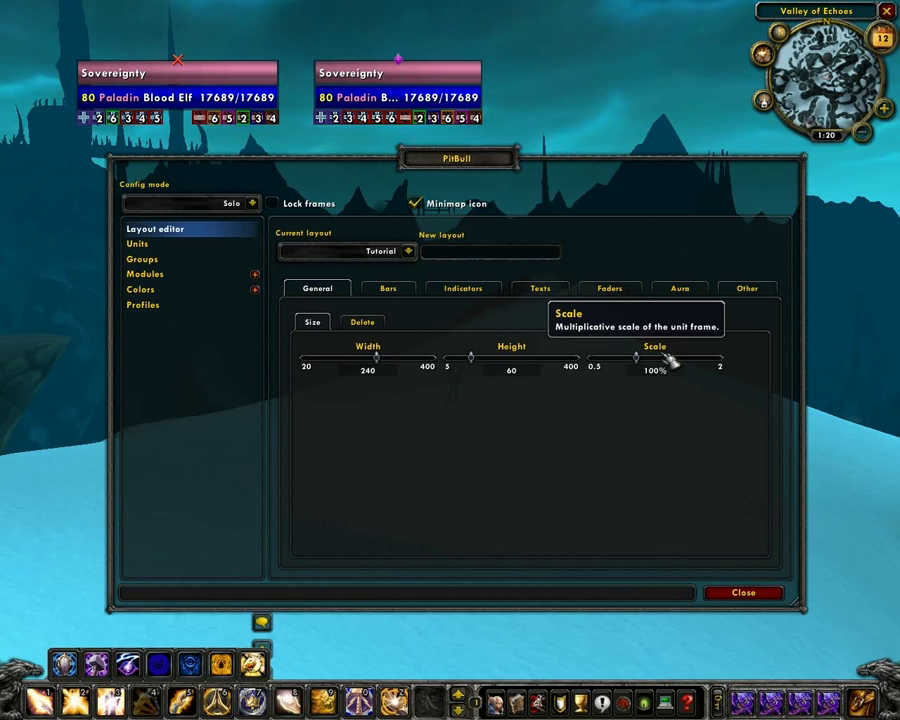
Choose Hal A as the default bar texture, then try the spacing and padding sliders
{"action": "left_click", "coordinate": [387, 292]}
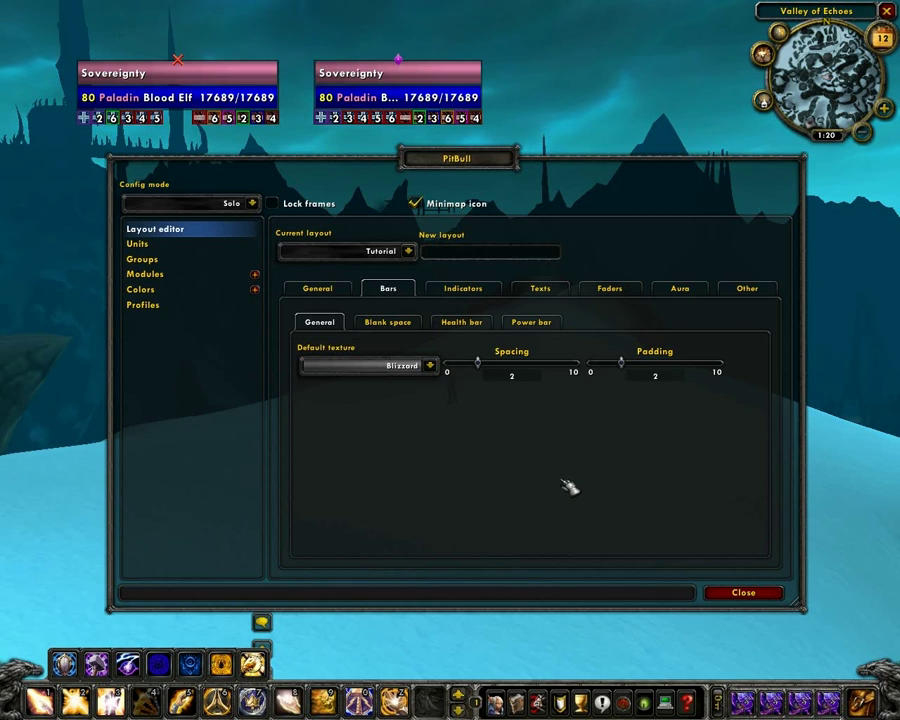
{"action": "left_click", "coordinate": [432, 366]}
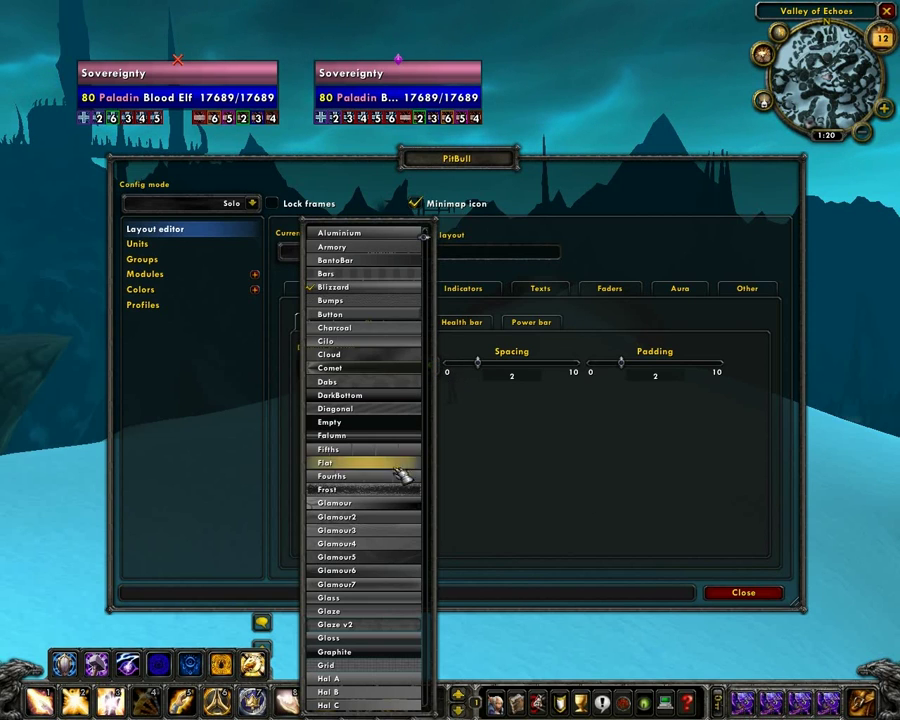
{"action": "scroll", "coordinate": [410, 525], "scroll_direction": "down", "scroll_amount": 4}
{"action": "left_click", "coordinate": [395, 530]}
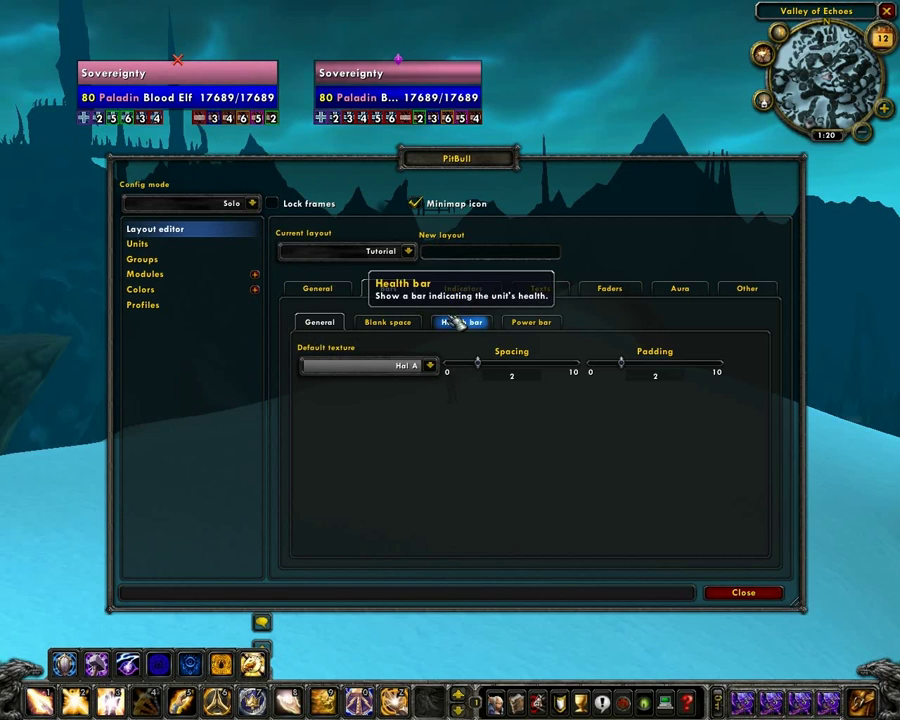
{"action": "mouse_move", "coordinate": [477, 362]}
{"action": "left_mouse_down"}
{"action": "mouse_move", "coordinate": [582, 370]}
{"action": "mouse_move", "coordinate": [477, 363]}
{"action": "left_mouse_up"}
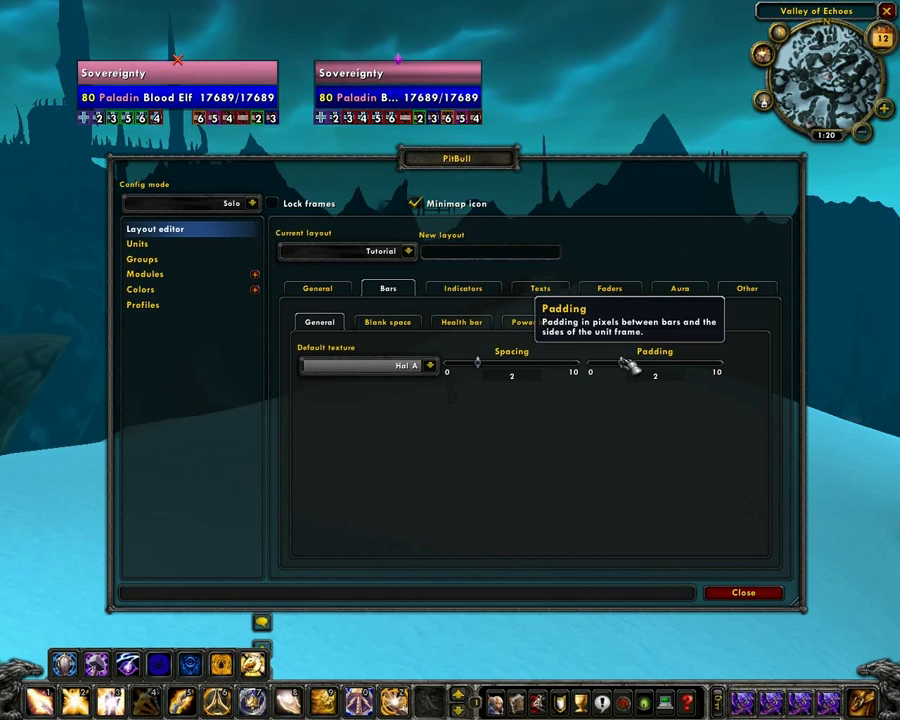
{"action": "mouse_move", "coordinate": [634, 368]}
{"action": "left_mouse_down"}
{"action": "mouse_move", "coordinate": [714, 369]}
{"action": "mouse_move", "coordinate": [648, 374]}
{"action": "left_mouse_up"}
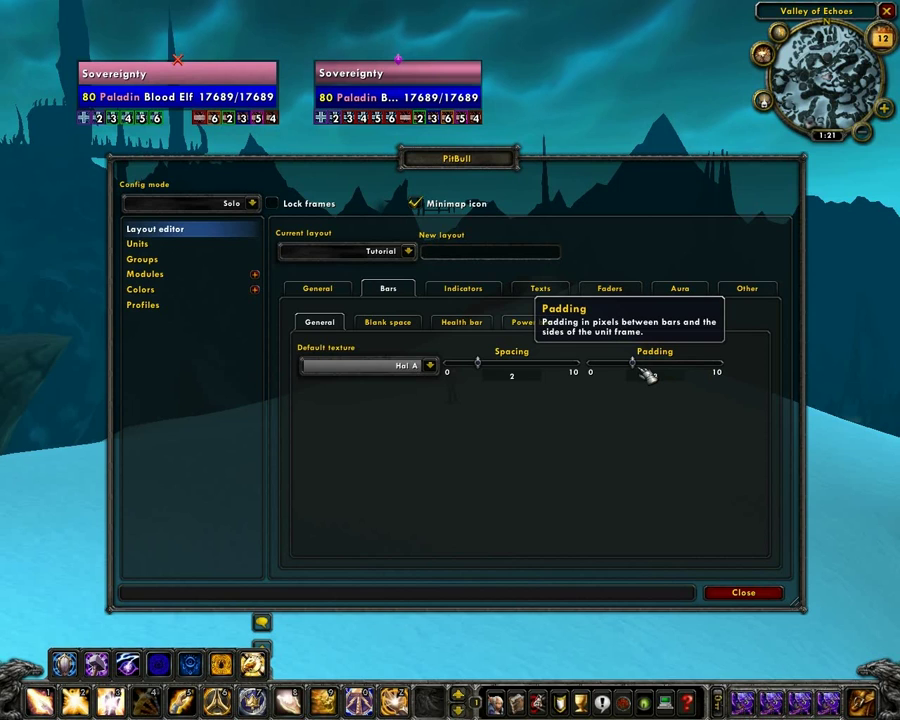